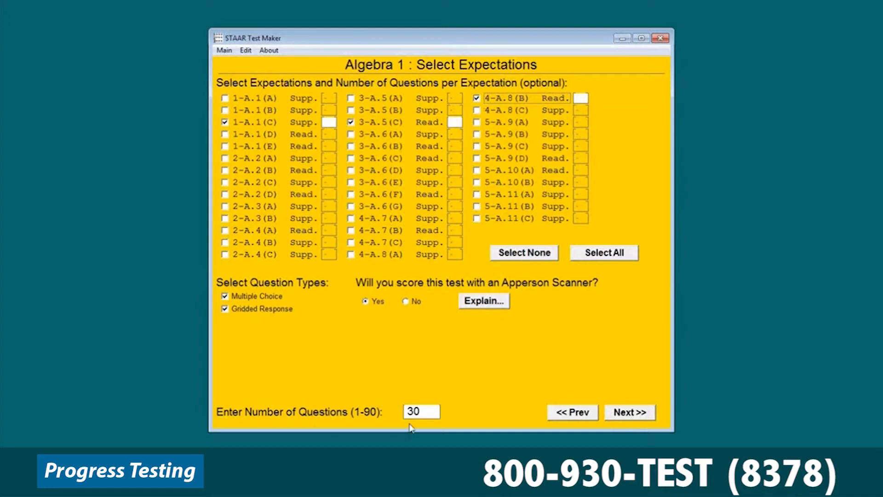
Set the Algebra 1 test to 15 questions, decline Apperson Scanner scoring, and generate the question list
{"action": "left_click_drag", "start_coordinate": [416, 411], "coordinate": [390, 405]}
{"action": "type", "text": "15"}
{"action": "left_click", "coordinate": [413, 303]}
{"action": "left_click", "coordinate": [620, 413]}
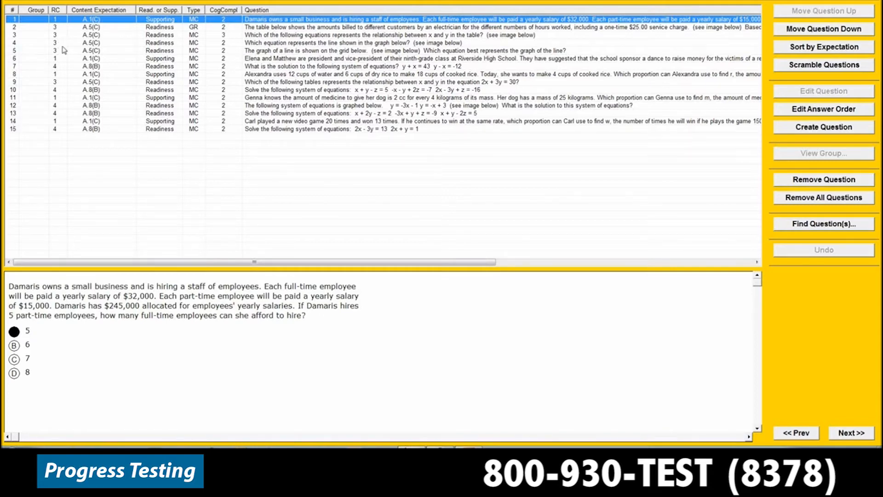
Reposition the question about raising $1,000 from school dance tickets to number 11 in the test
{"action": "mouse_move", "coordinate": [88, 44]}
{"action": "left_click", "coordinate": [340, 77]}
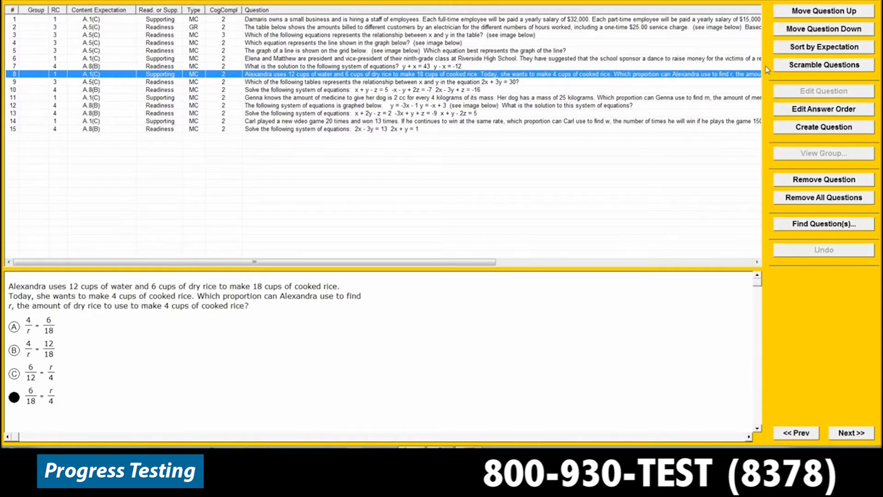
{"action": "left_click", "coordinate": [519, 61]}
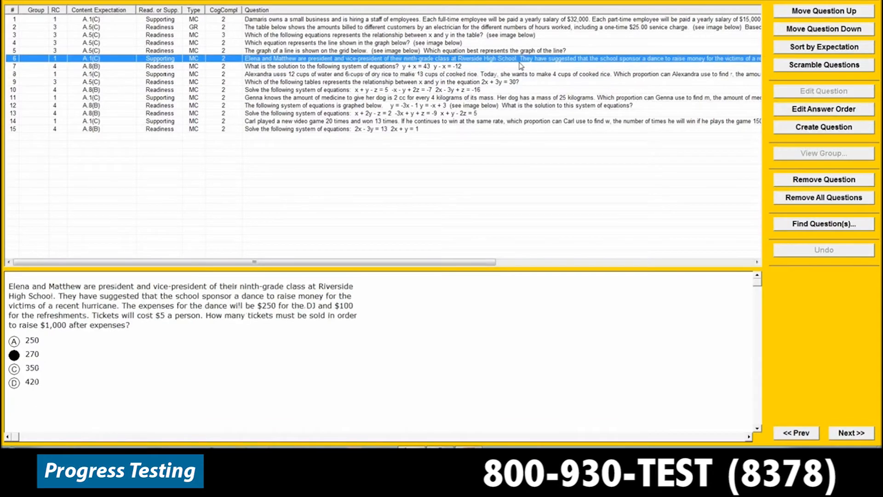
{"action": "left_click", "coordinate": [803, 14]}
{"action": "left_click", "coordinate": [803, 13]}
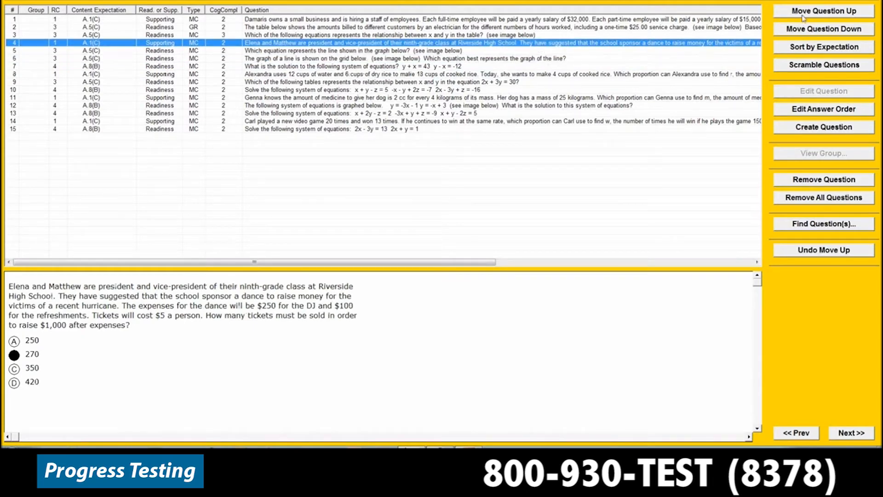
{"action": "left_click", "coordinate": [806, 29]}
{"action": "left_click", "coordinate": [806, 30]}
{"action": "left_click", "coordinate": [806, 29]}
{"action": "left_click", "coordinate": [806, 29]}
{"action": "left_click", "coordinate": [806, 30]}
{"action": "left_click", "coordinate": [806, 29]}
{"action": "left_click", "coordinate": [805, 30]}
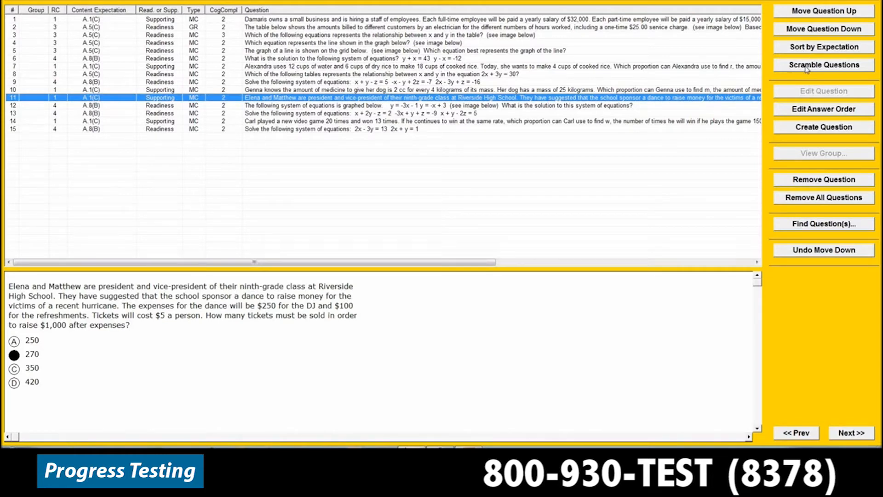
Reorder the answer choices of the dance ticket question to 250, 420, 270, 350
{"action": "left_click", "coordinate": [811, 112]}
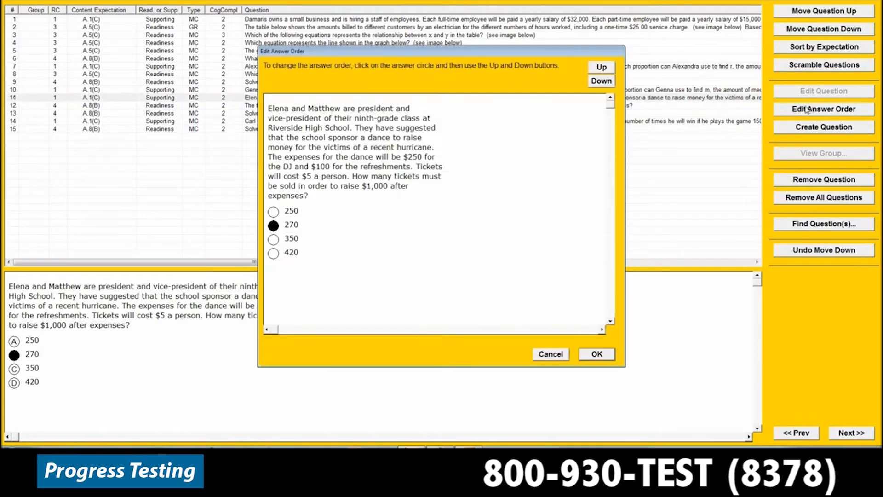
{"action": "left_click", "coordinate": [276, 226]}
{"action": "left_click", "coordinate": [606, 83]}
{"action": "left_click", "coordinate": [604, 85]}
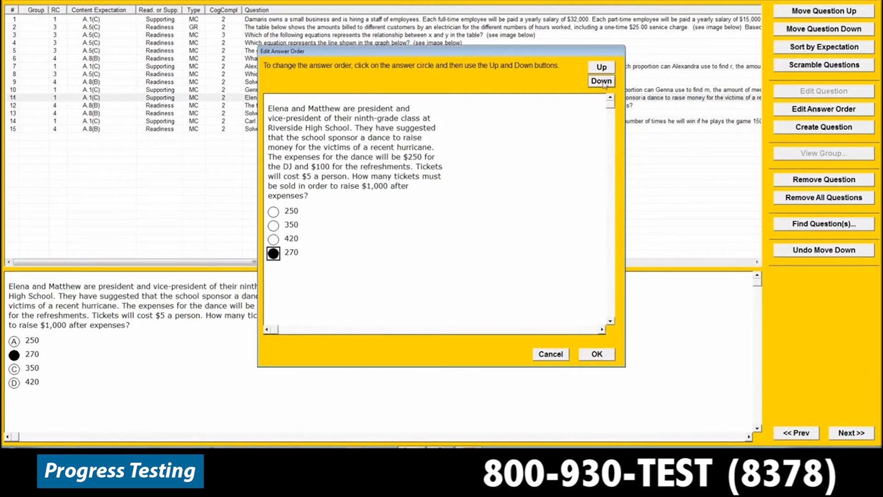
{"action": "left_click", "coordinate": [275, 227]}
{"action": "left_click", "coordinate": [603, 83]}
{"action": "left_click", "coordinate": [604, 85]}
{"action": "left_click", "coordinate": [605, 356]}
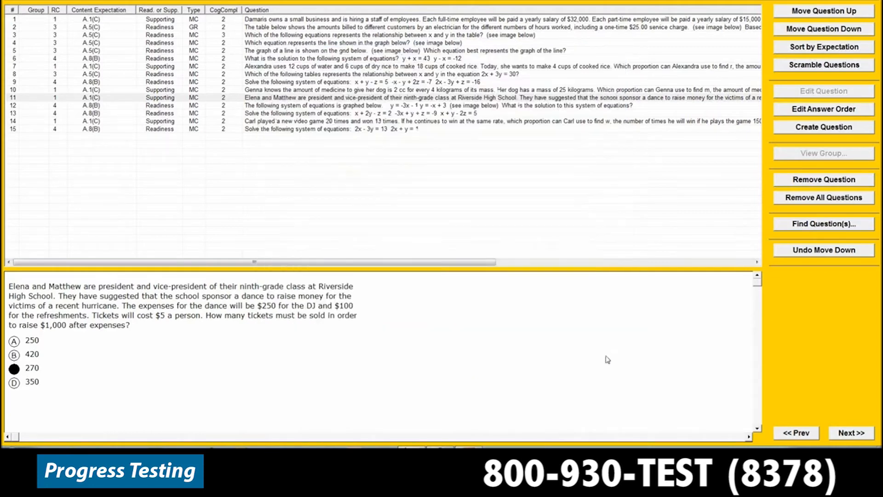
Check the question types offered for a new question without creating one, and remove the electrician's billing question from the test
{"action": "left_click", "coordinate": [811, 130]}
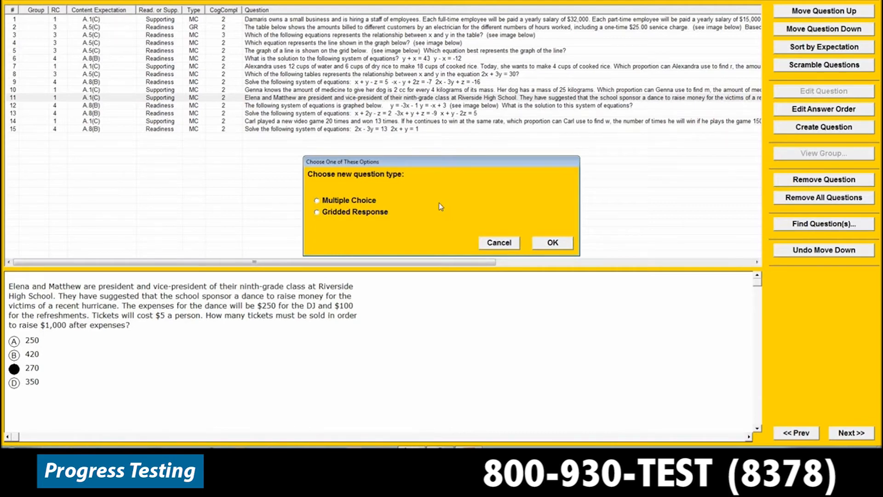
{"action": "left_click", "coordinate": [502, 246]}
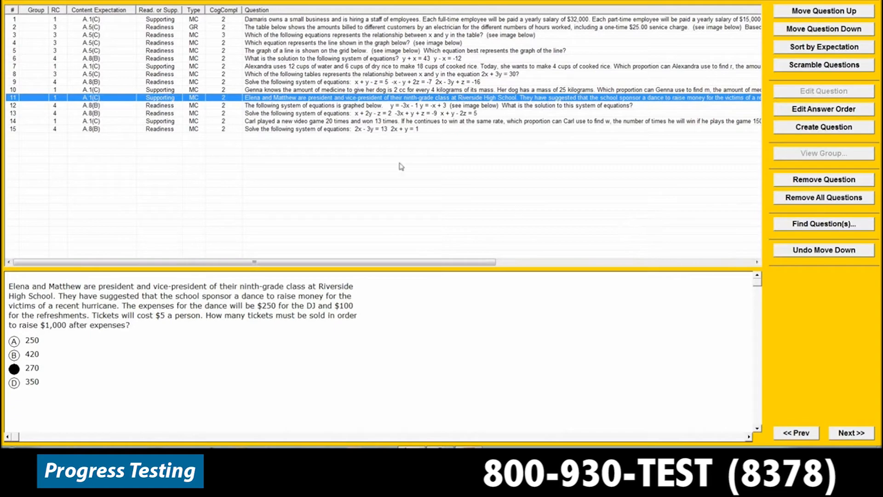
{"action": "left_click", "coordinate": [401, 28]}
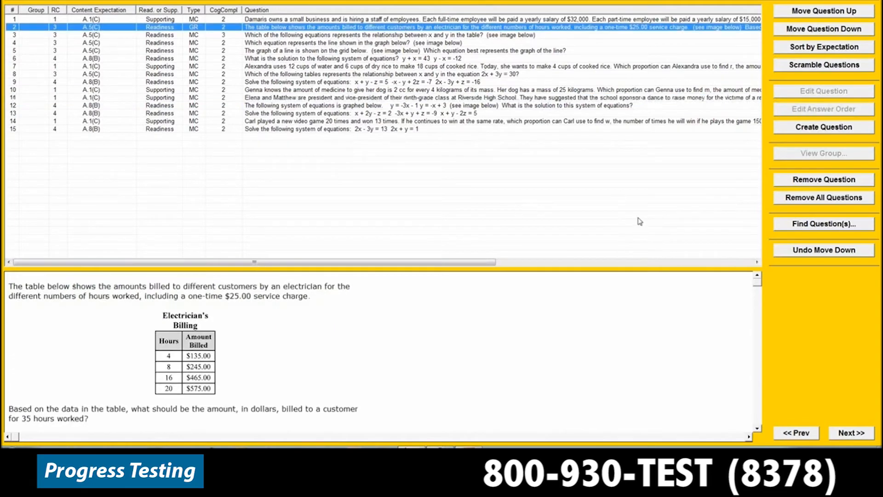
{"action": "left_click", "coordinate": [826, 181]}
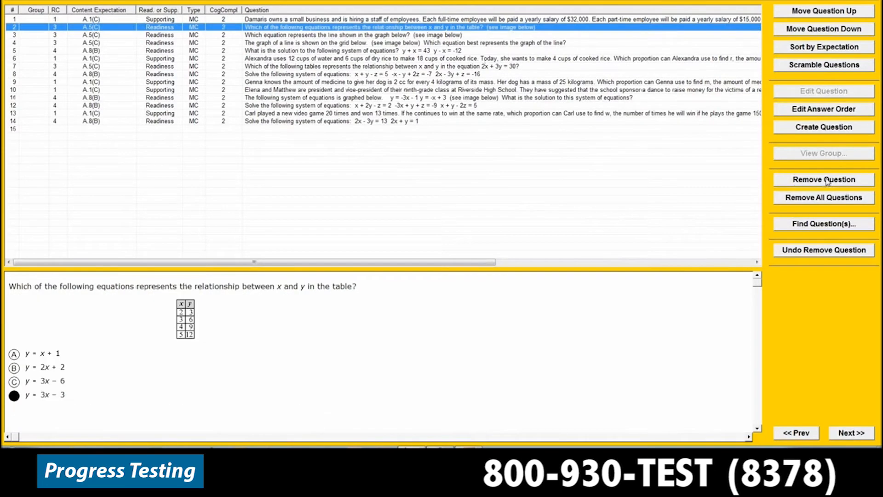
Search the question bank for questions covering only expectation A.5(C)
{"action": "left_click", "coordinate": [816, 224]}
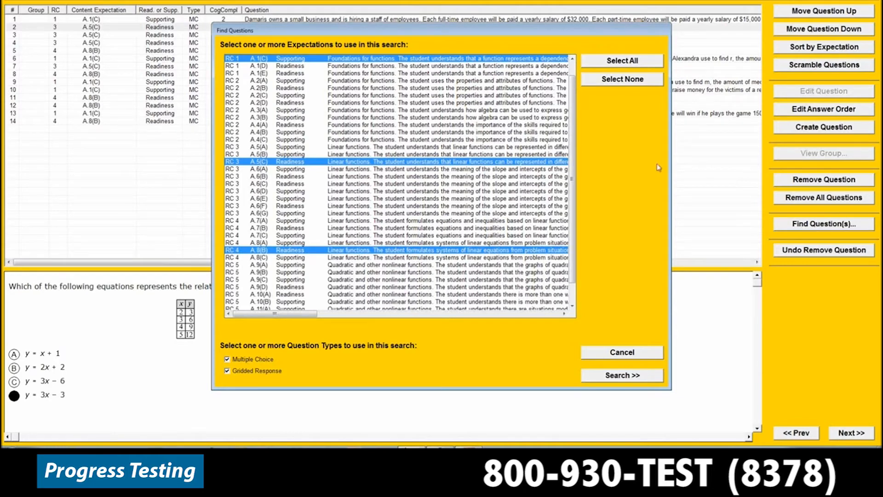
{"action": "scroll", "coordinate": [535, 205], "scroll_direction": "down", "scroll_amount": 1}
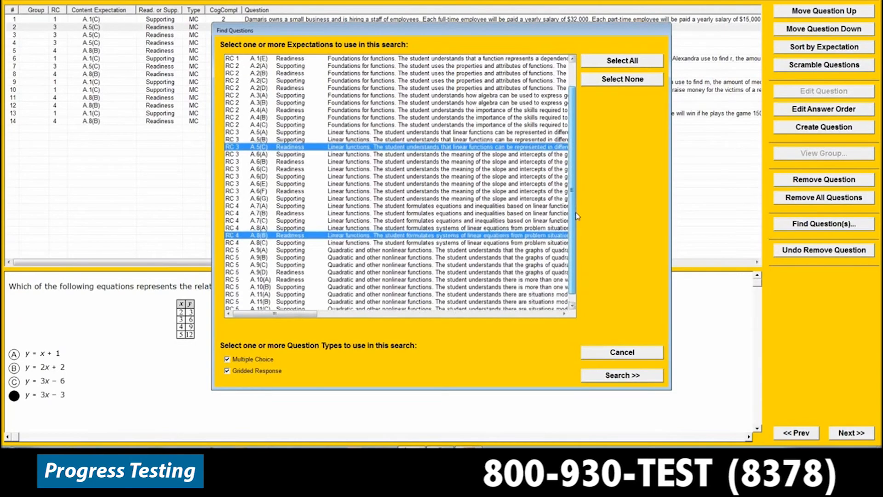
{"action": "left_click", "coordinate": [458, 141]}
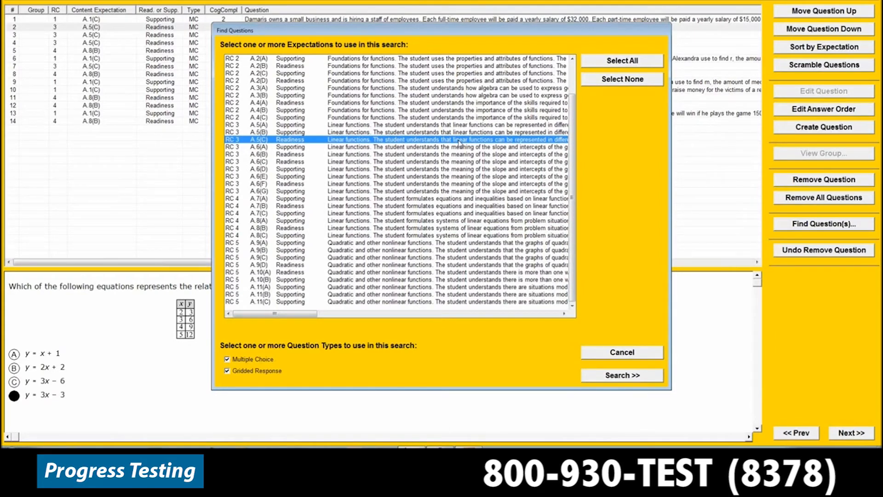
{"action": "left_click", "coordinate": [638, 376]}
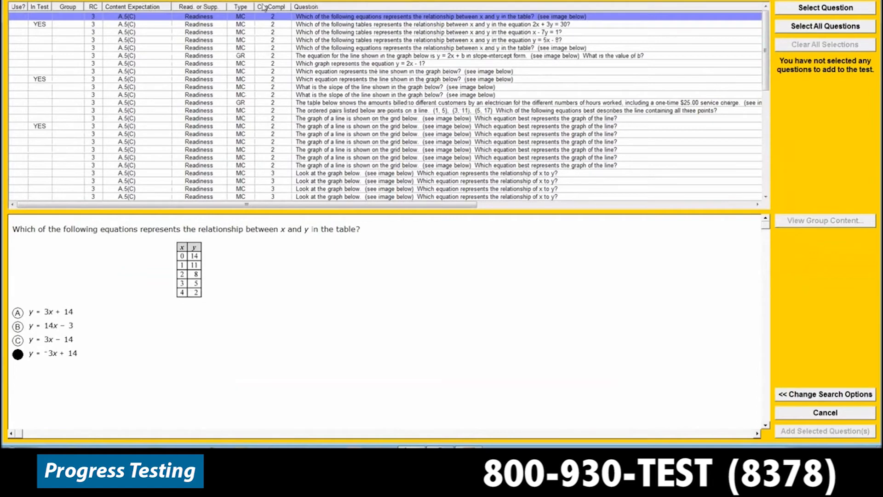
Mark for use the A.5(C) table question whose x values are 3, 6, 9, 12 and 15
{"action": "mouse_move", "coordinate": [132, 48]}
{"action": "left_click_drag", "start_coordinate": [766, 57], "coordinate": [762, 108]}
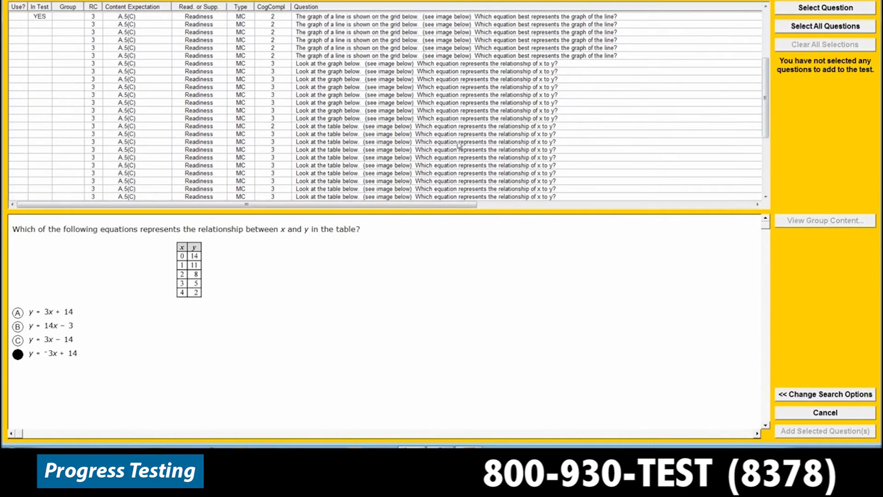
{"action": "left_click", "coordinate": [390, 167]}
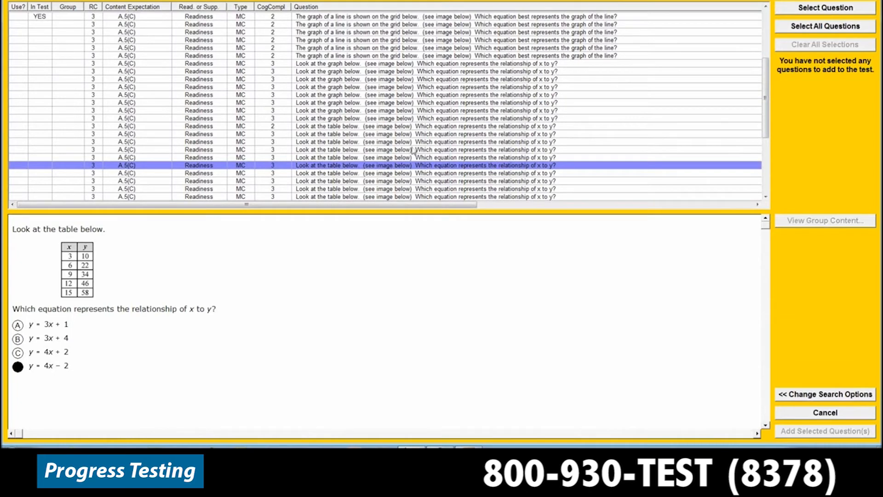
{"action": "left_click", "coordinate": [830, 13]}
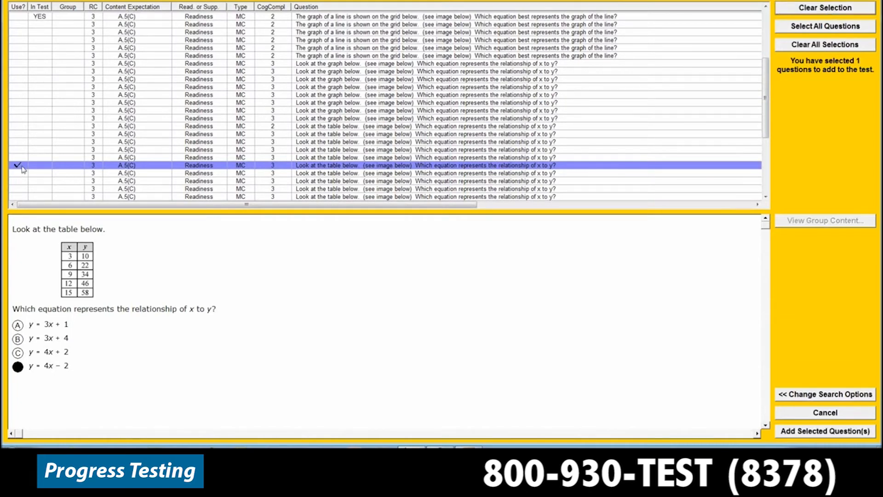
{"action": "left_click", "coordinate": [371, 136]}
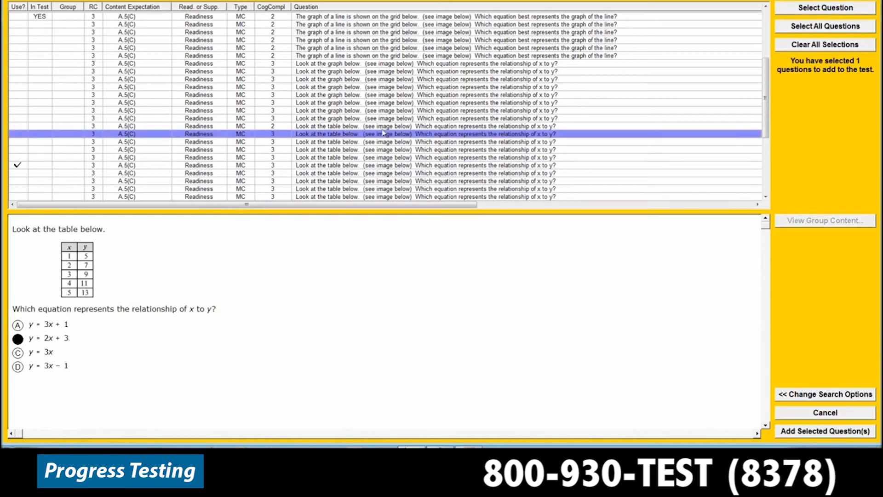
{"action": "left_click", "coordinate": [823, 8]}
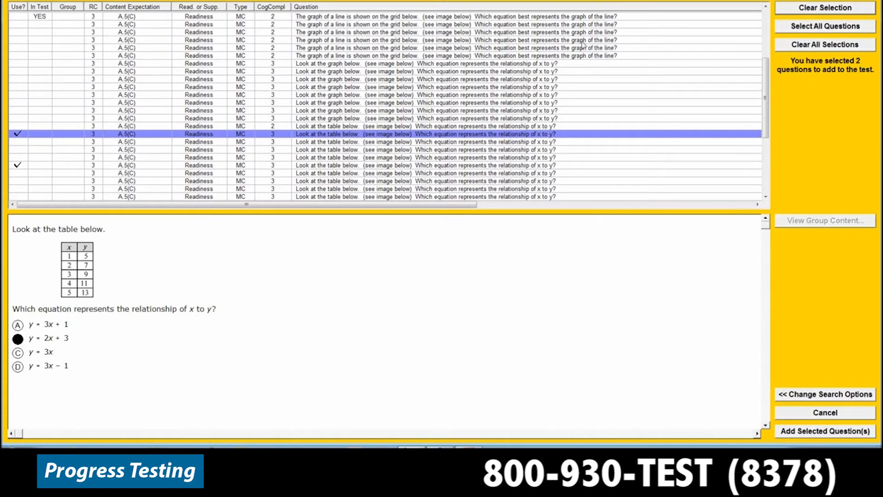
{"action": "left_click", "coordinate": [24, 136]}
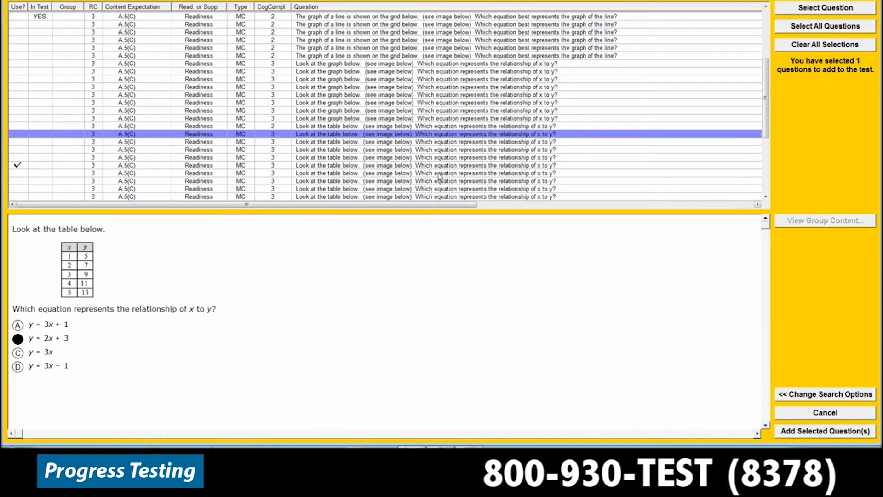
Add the marked question to the test and continue to the test format settings
{"action": "left_click", "coordinate": [824, 431]}
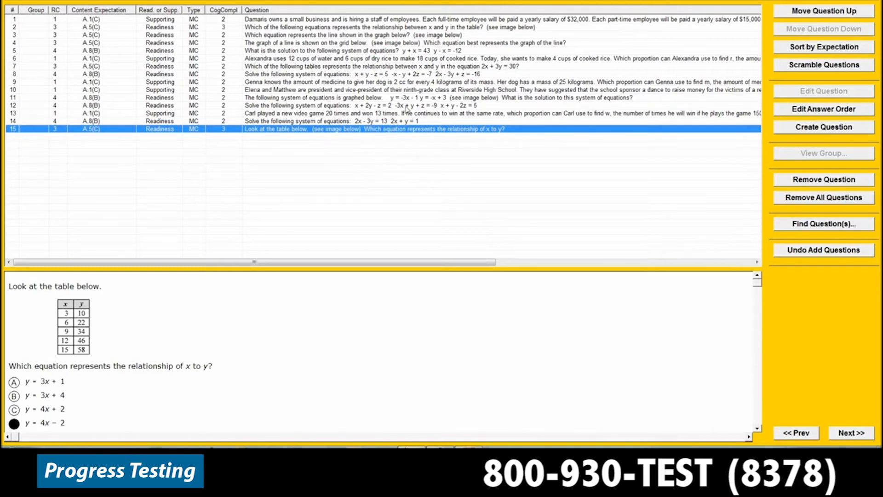
{"action": "left_click", "coordinate": [853, 433]}
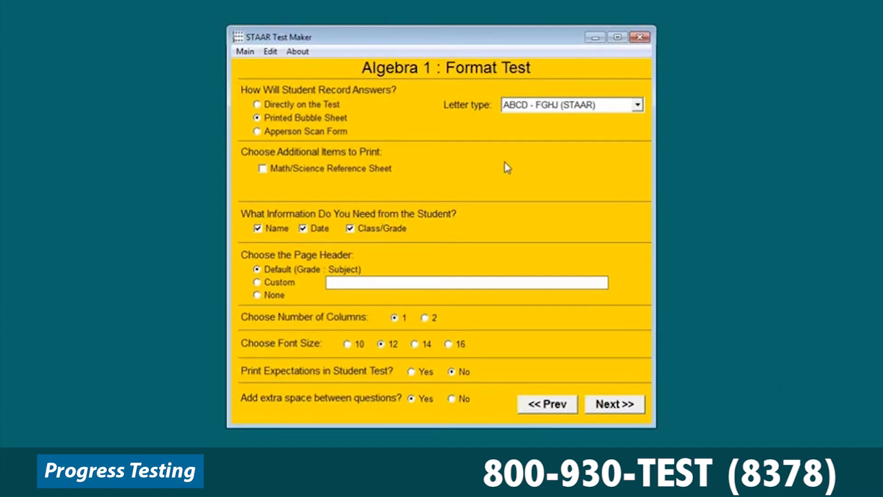
Format the test for a printed bubble sheet, STAAR lettering, one column and no extra space between questions, and generate its preview
{"action": "left_click", "coordinate": [327, 107]}
{"action": "left_click", "coordinate": [328, 119]}
{"action": "left_click", "coordinate": [424, 318]}
{"action": "left_click", "coordinate": [395, 317]}
{"action": "left_click", "coordinate": [453, 400]}
{"action": "left_click", "coordinate": [636, 105]}
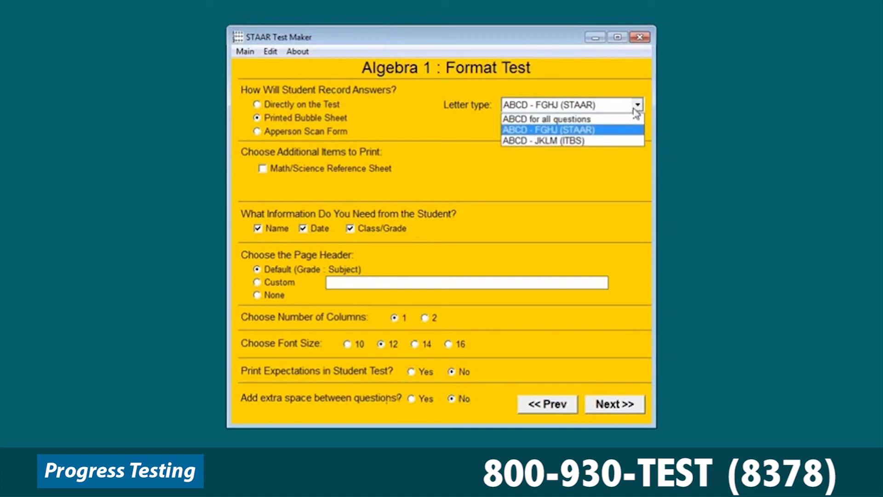
{"action": "left_click", "coordinate": [635, 110]}
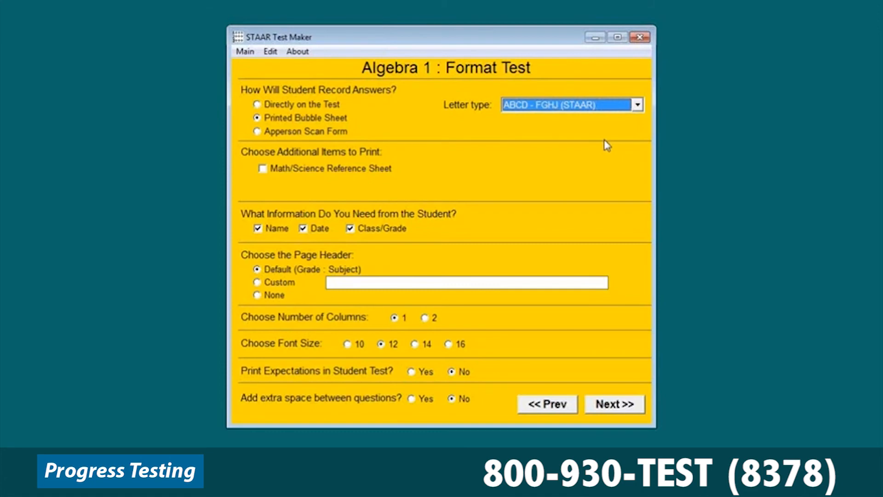
{"action": "left_click", "coordinate": [626, 405]}
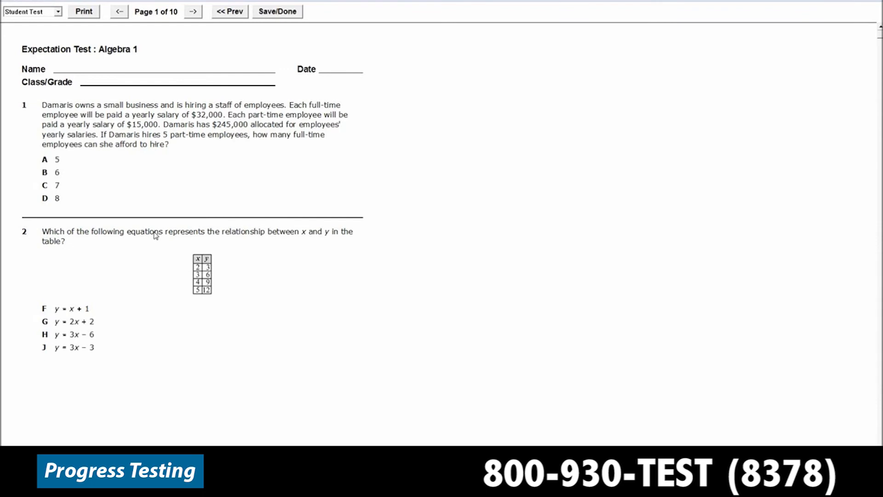
Review the first five pages of the student test and check the print options without printing
{"action": "scroll", "coordinate": [759, 348], "scroll_direction": "down", "scroll_amount": 2}
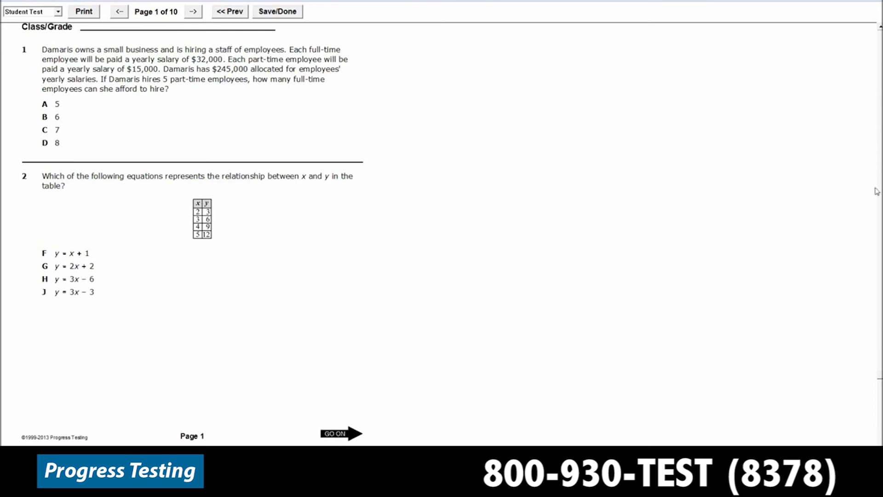
{"action": "scroll", "coordinate": [880, 130], "scroll_direction": "up", "scroll_amount": 1}
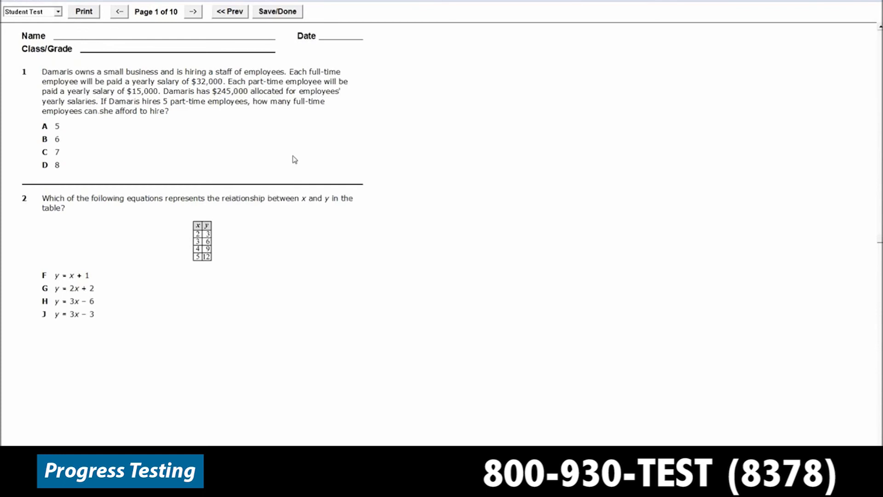
{"action": "left_click", "coordinate": [91, 15]}
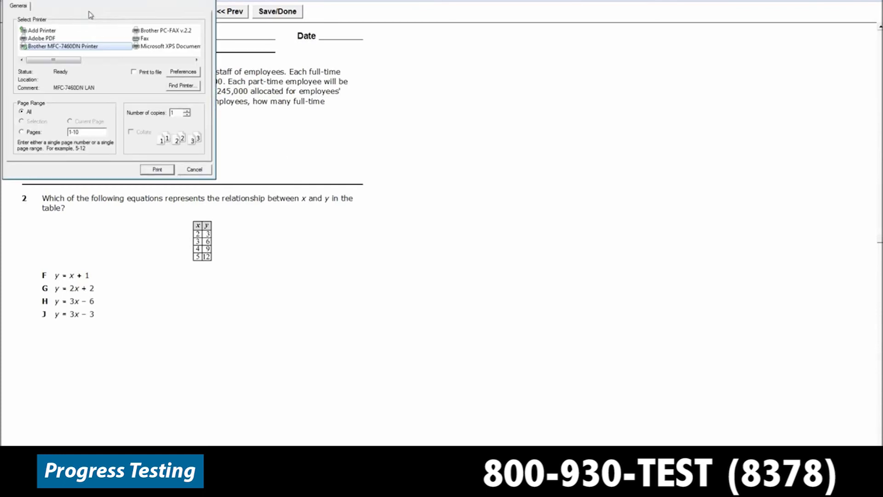
{"action": "left_click", "coordinate": [195, 170]}
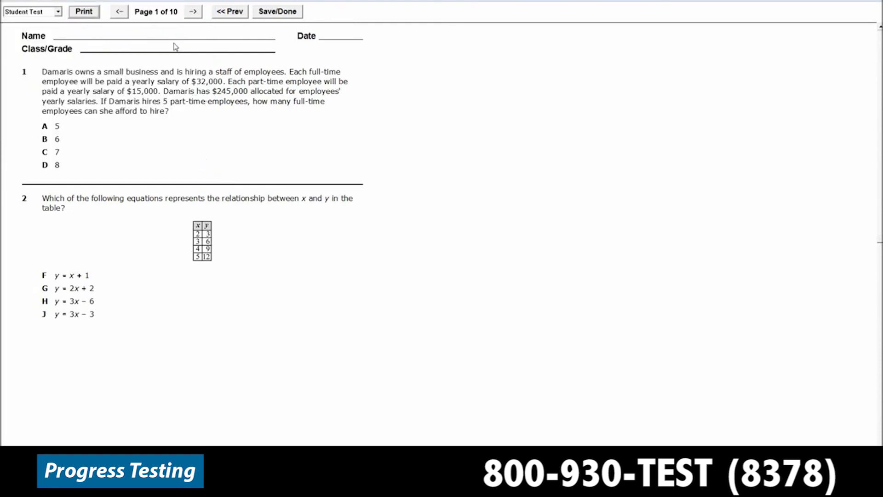
{"action": "left_click", "coordinate": [190, 13]}
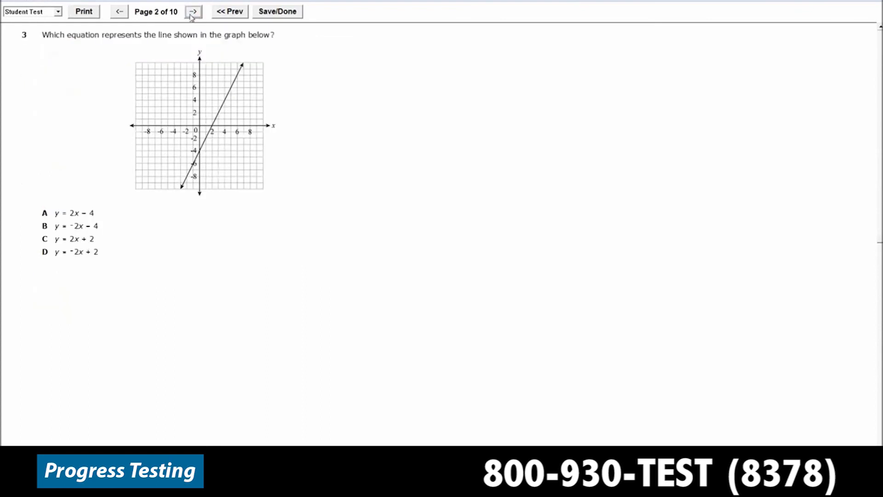
{"action": "left_click", "coordinate": [192, 14]}
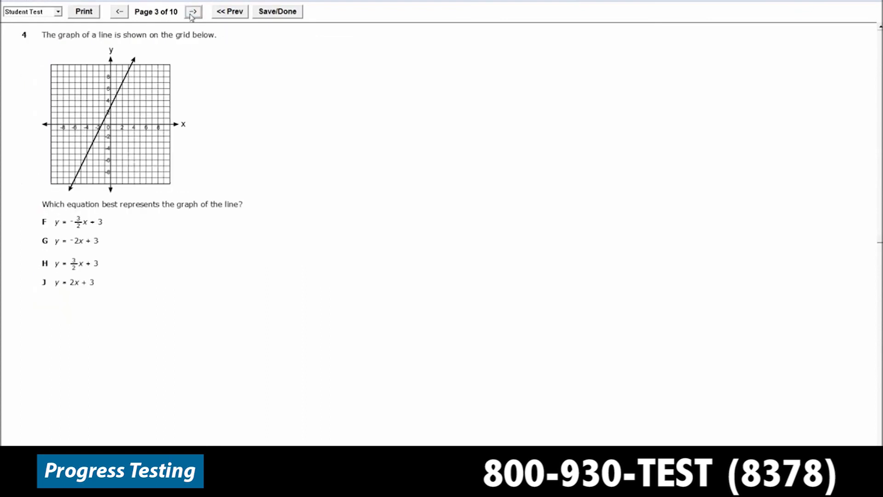
{"action": "left_click", "coordinate": [191, 14]}
{"action": "left_click", "coordinate": [191, 14]}
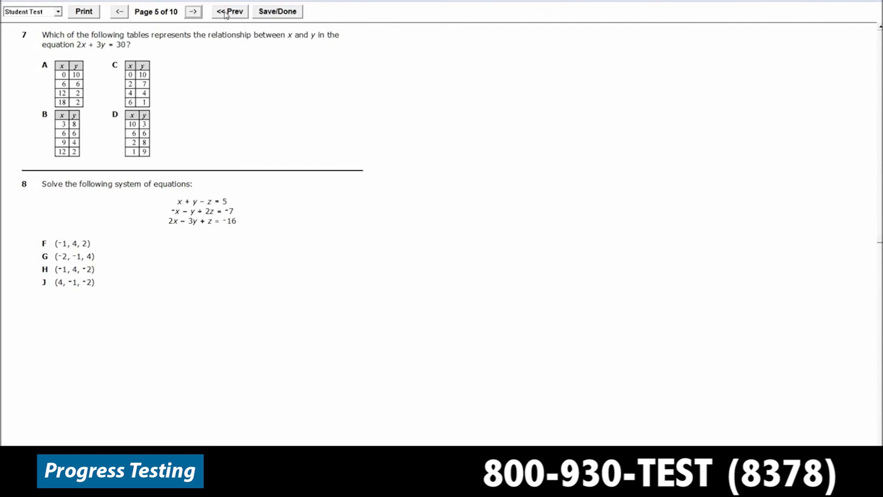
Examine both pages of the answer key and return to the student test
{"action": "left_click", "coordinate": [58, 13]}
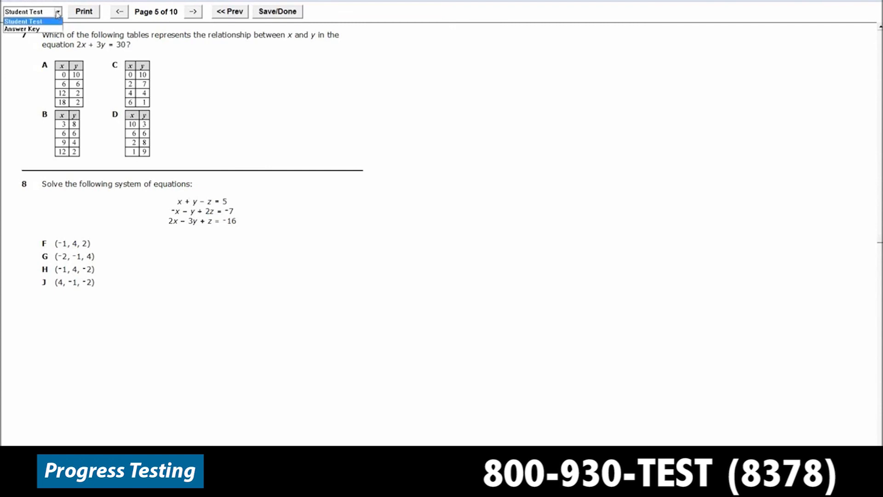
{"action": "left_click", "coordinate": [55, 28]}
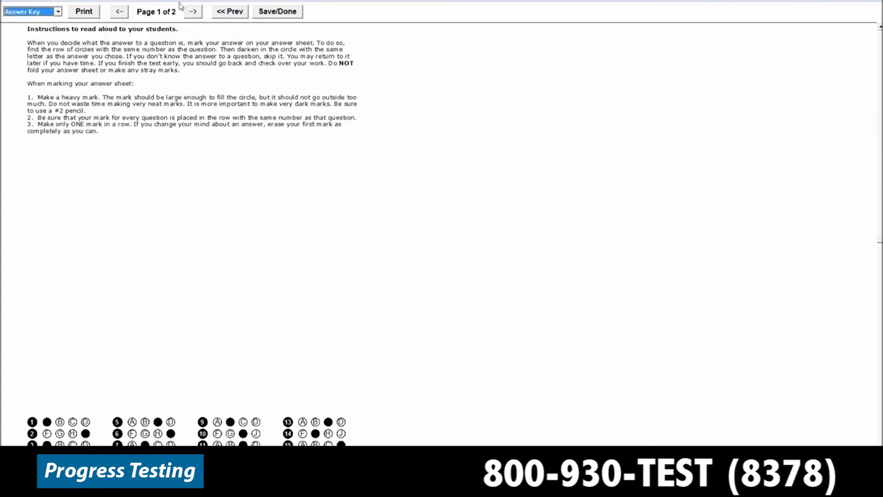
{"action": "left_click", "coordinate": [193, 11]}
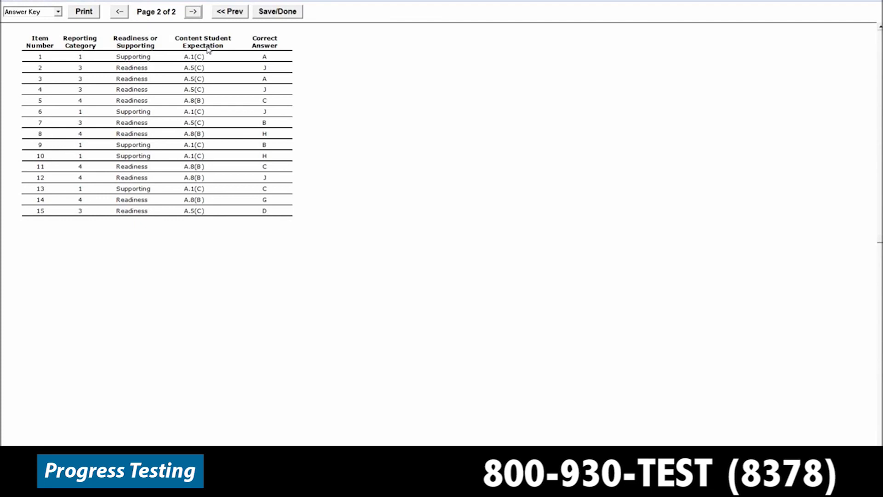
{"action": "left_click", "coordinate": [58, 12]}
{"action": "left_click", "coordinate": [56, 25]}
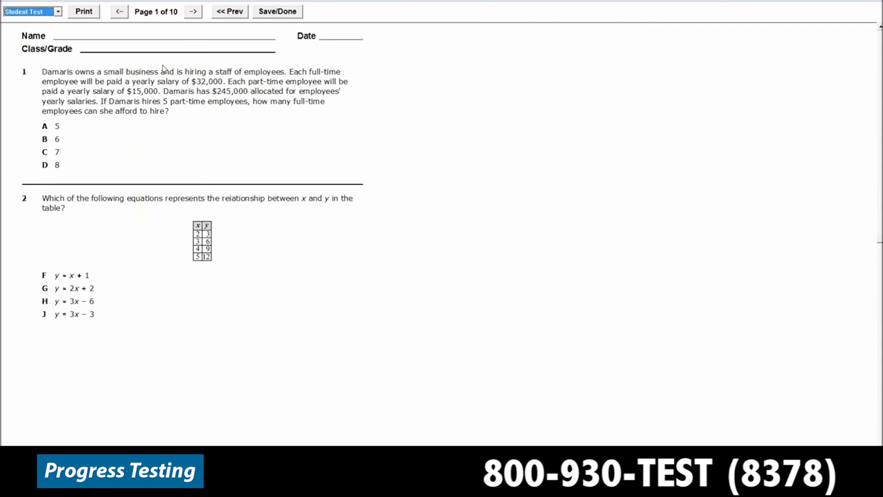
Save and finish the test, and open the list of saved tests
{"action": "left_click", "coordinate": [281, 12]}
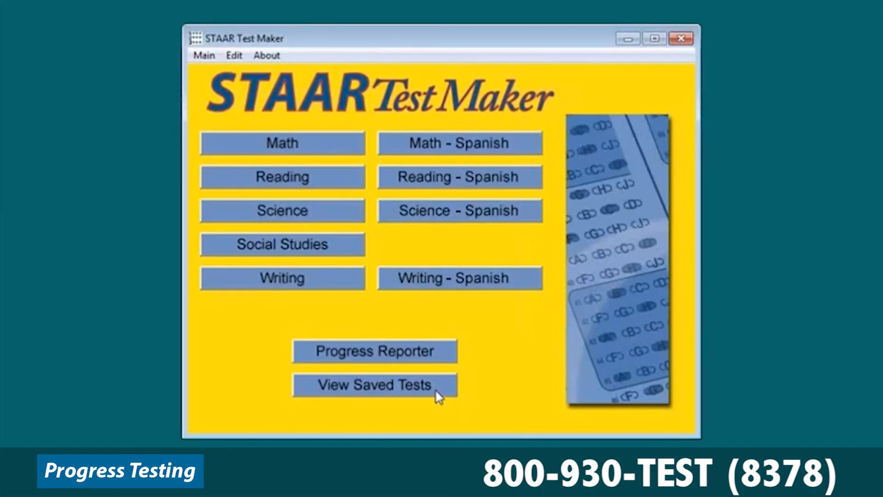
{"action": "left_click", "coordinate": [429, 388]}
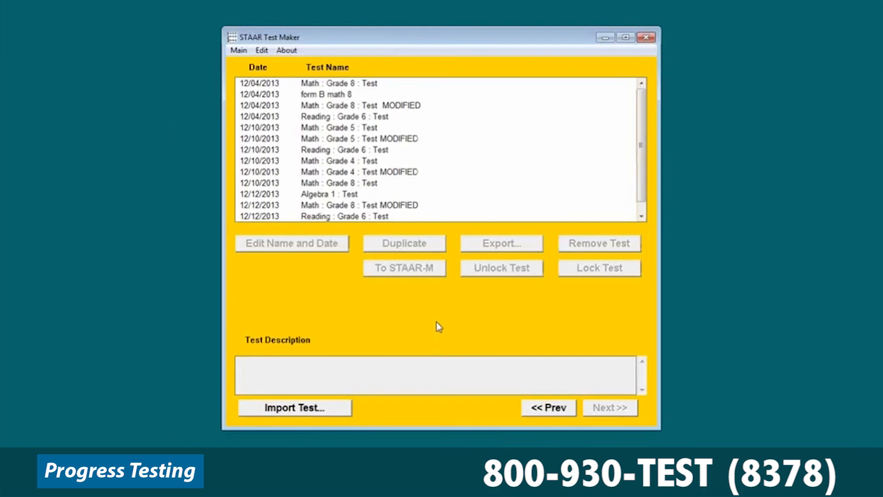